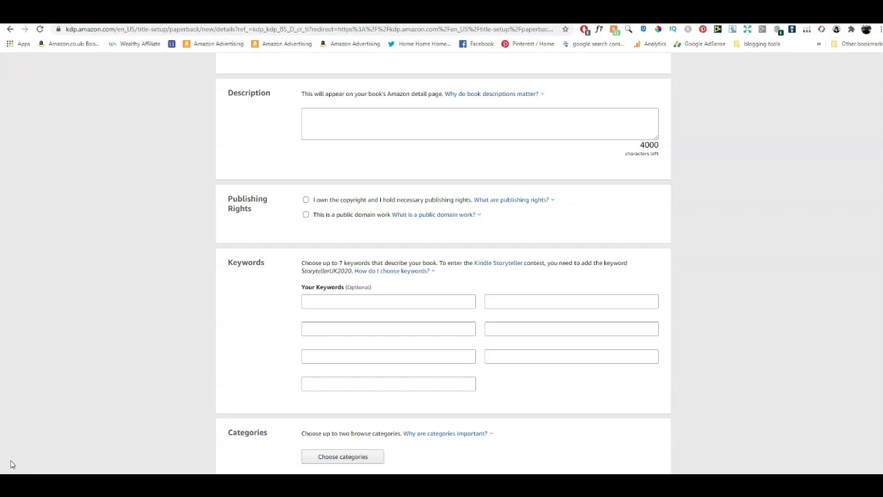
Enter "Music teacher appreciation notebook composition" in the first keyword field.
left_click(324, 304)
type("Mus")
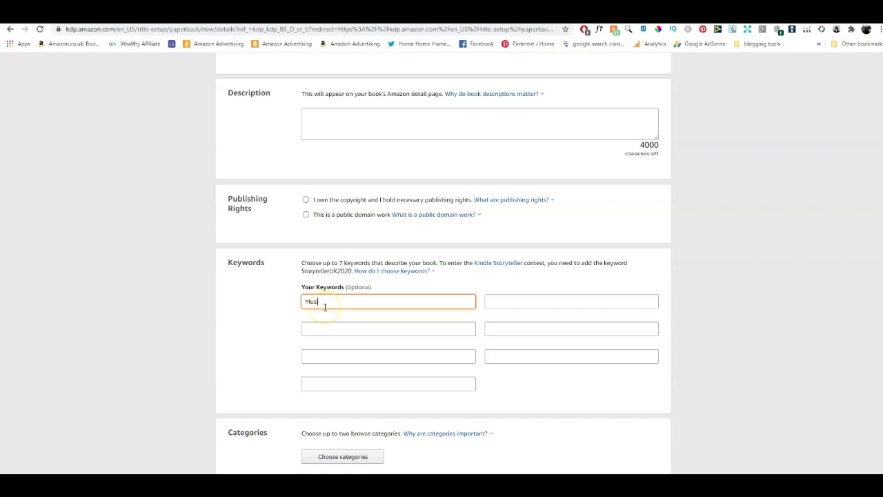
type("ic teacher appreciation notebook")
type("compos")
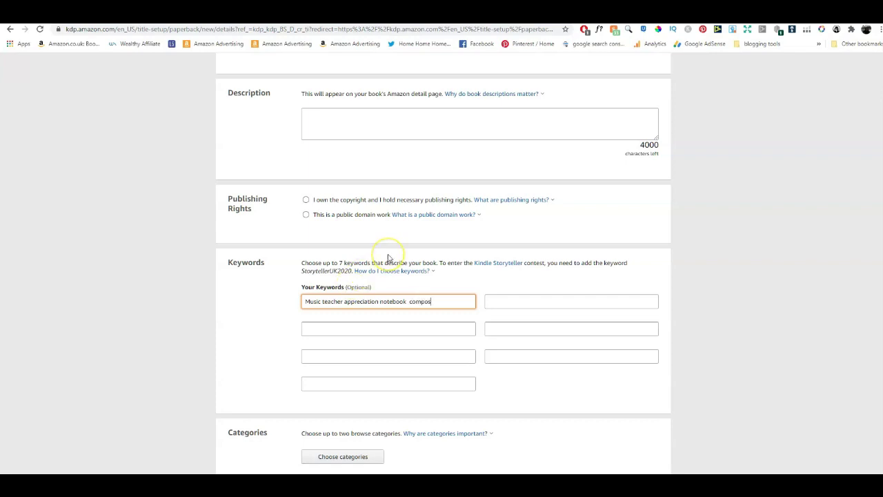
type("ition b")
key("BackSpace")
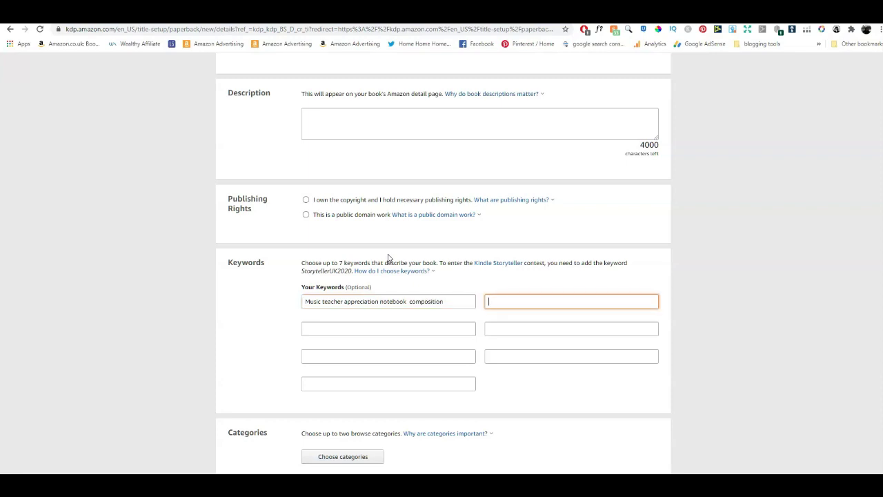
Fill the second keyword field with "book journal gift idea present for birthday".
type("book")
key("BackSpace")
key("BackSpace")
key("BackSpace")
key("BackSpace")
type("book journal")
type("gift idea present")
type("for ")
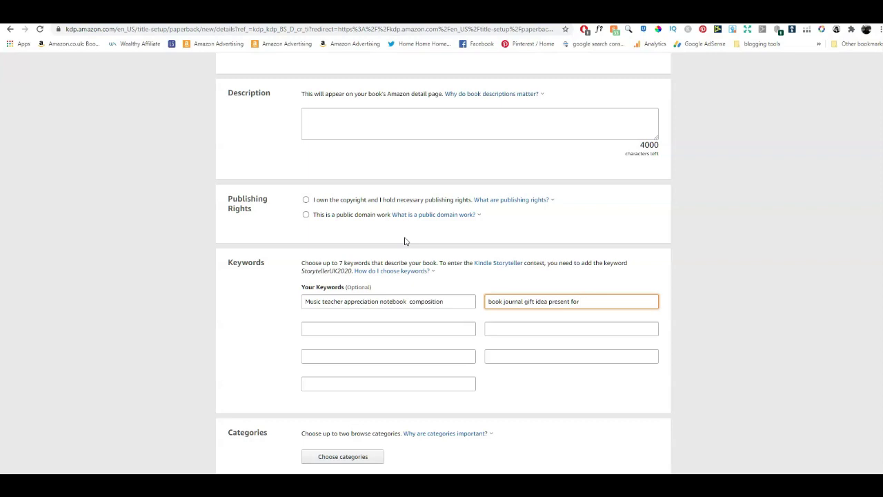
type("birthday ")
type("christ")
key("BackSpace")
key("BackSpace")
key("BackSpace")
key("BackSpace")
key("BackSpace")
Fill the third keyword field with "christmas end start of term women men taking notes".
type("christmas")
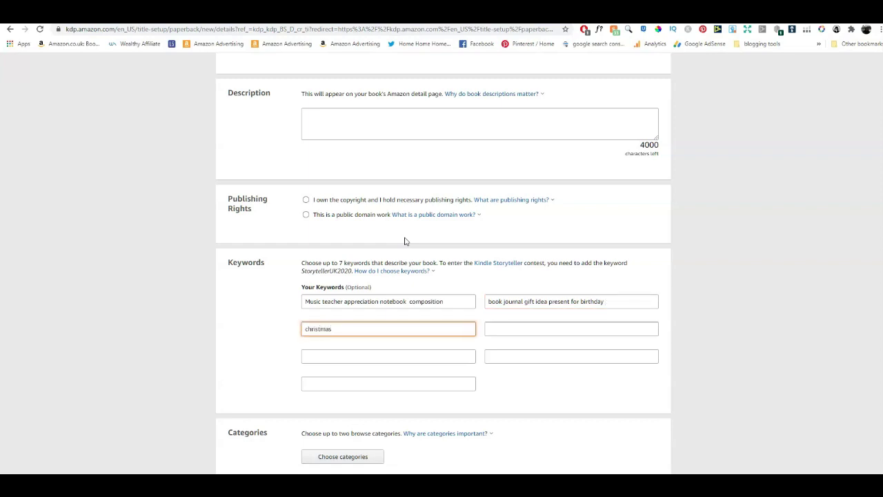
type(" endo")
type(" of term ")
type("start")
key("BackSpace")
key("BackSpace")
key("BackSpace")
key("BackSpace")
key("BackSpace")
key("BackSpace")
key("BackSpace")
key("BackSpace")
key("BackSpace")
key("BackSpace")
key("BackSpace")
key("BackSpace")
key("BackSpace")
type("start of term")
type("women men taking notes")
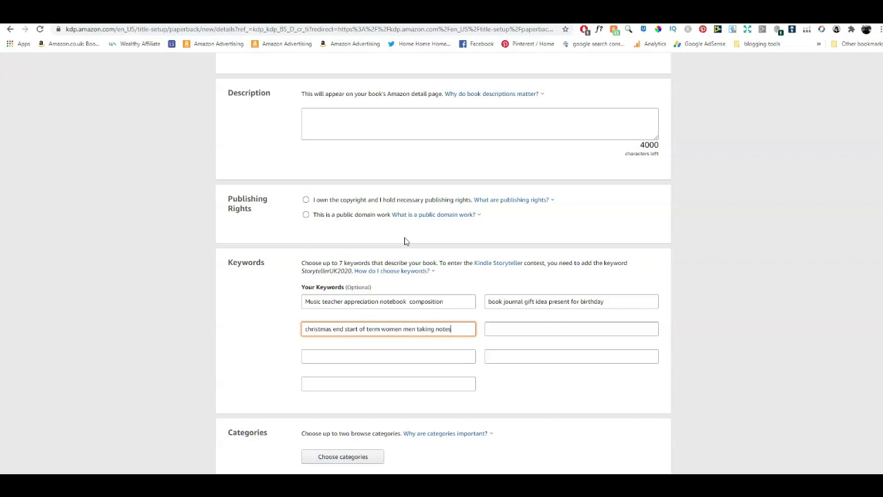
Fill the fourth keyword field with "writing journaling piano thank you".
key("Tab")
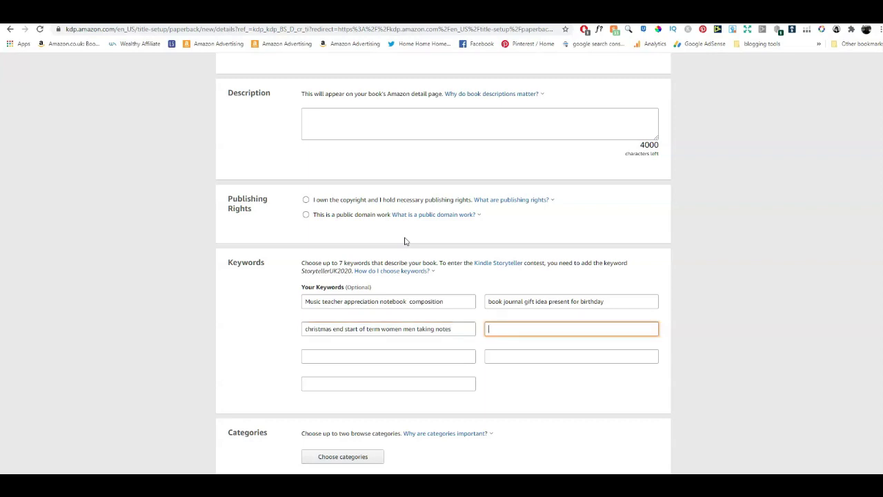
type("writing journaling")
type("piano")
left_click(624, 314)
left_click(776, 432)
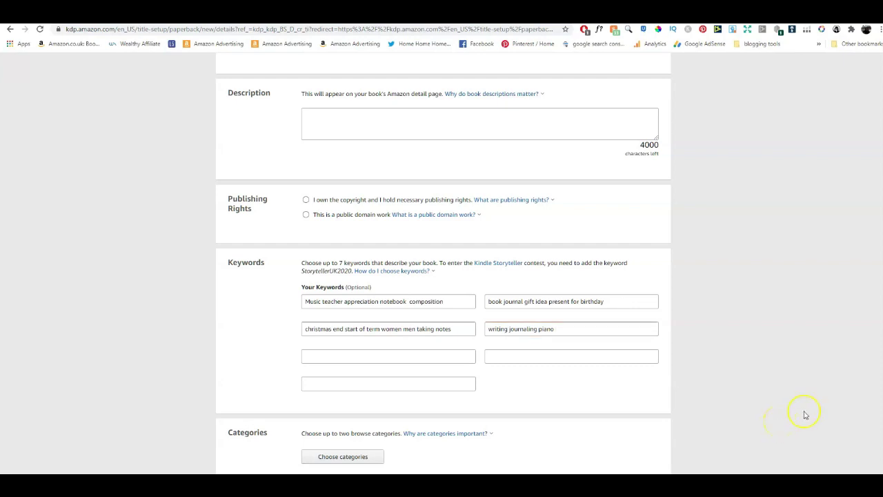
left_click(585, 325)
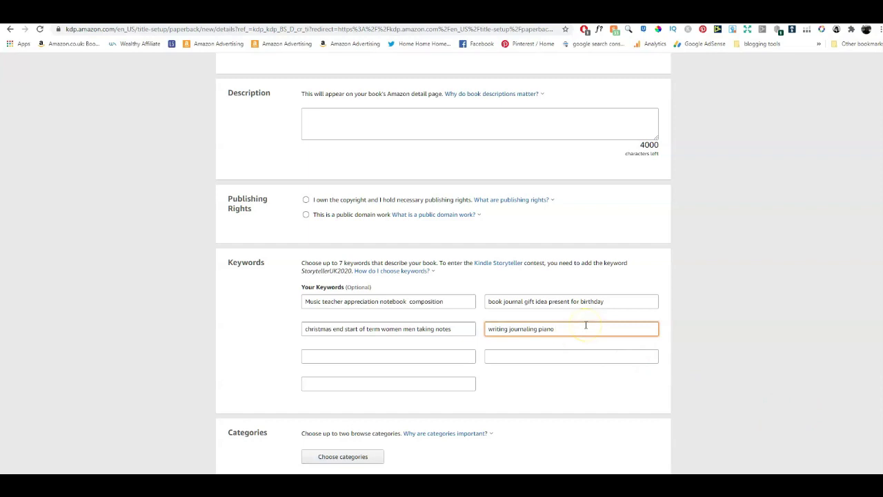
type("thank you")
left_click(604, 316)
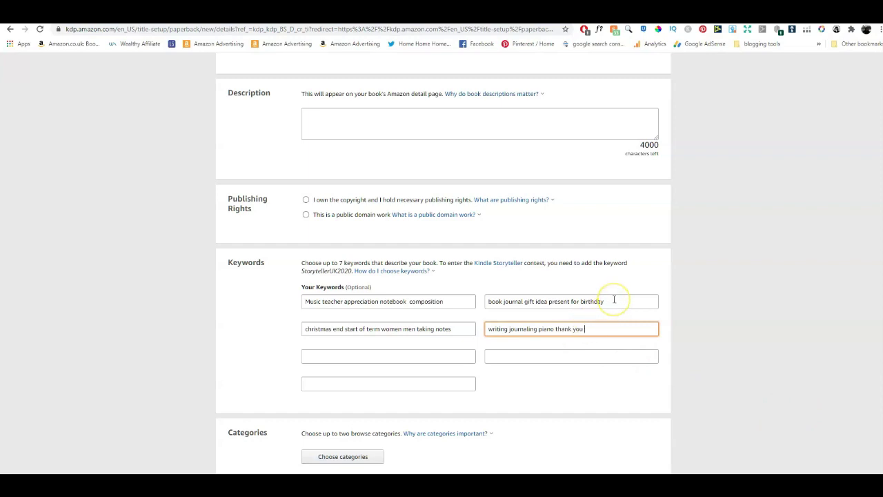
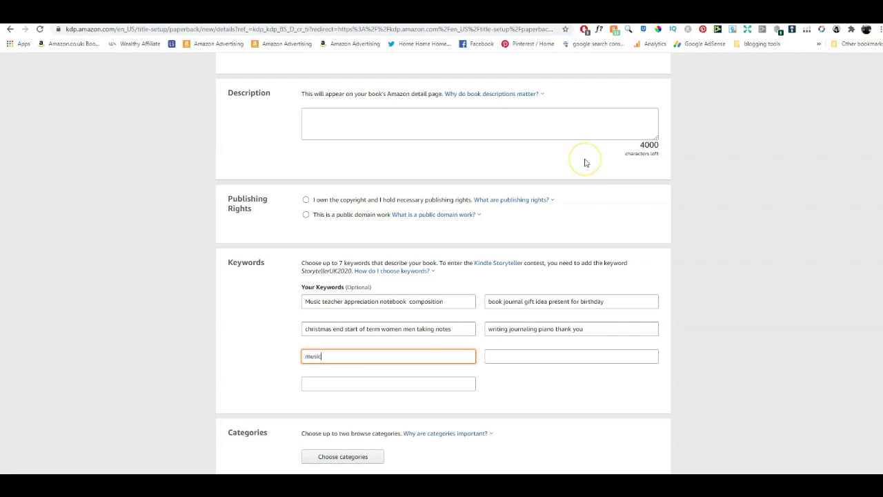
Enter "music teacher appreciation notebook" in the fifth keyword field and "end of term gift for music teacher" in the seventh.
type("pre")
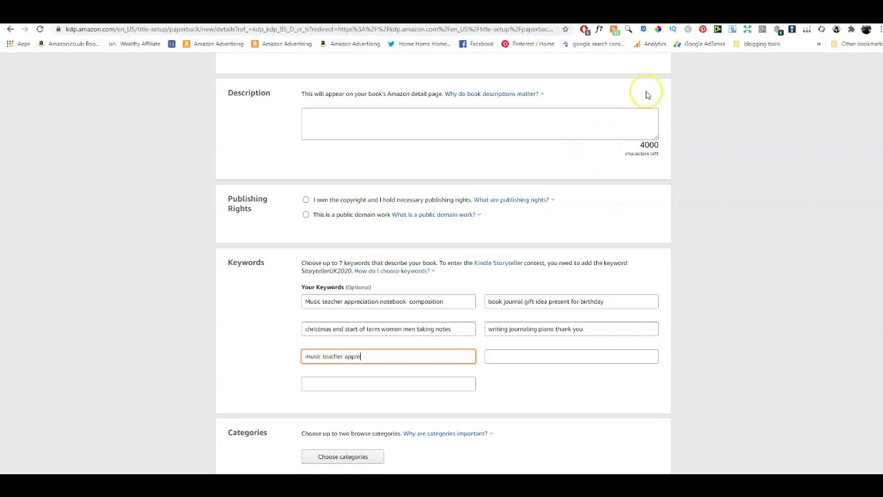
type("ciation notebook")
left_click(356, 384)
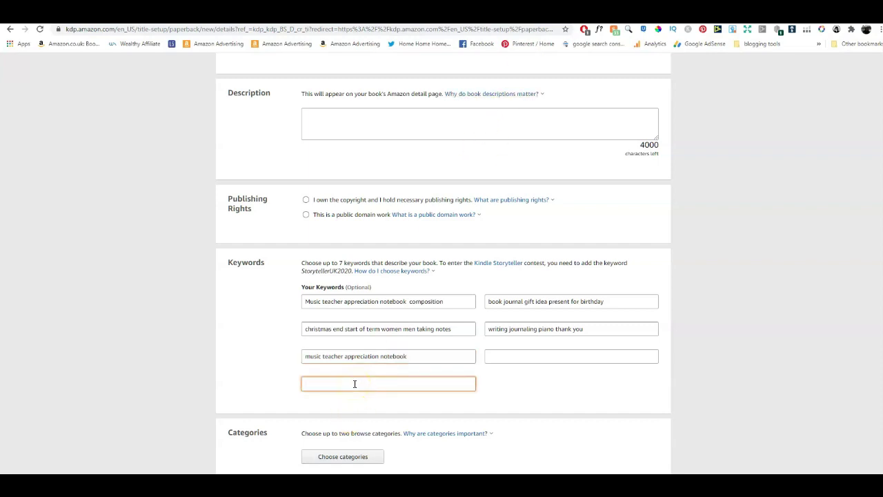
type("end of term gift for music teacher")
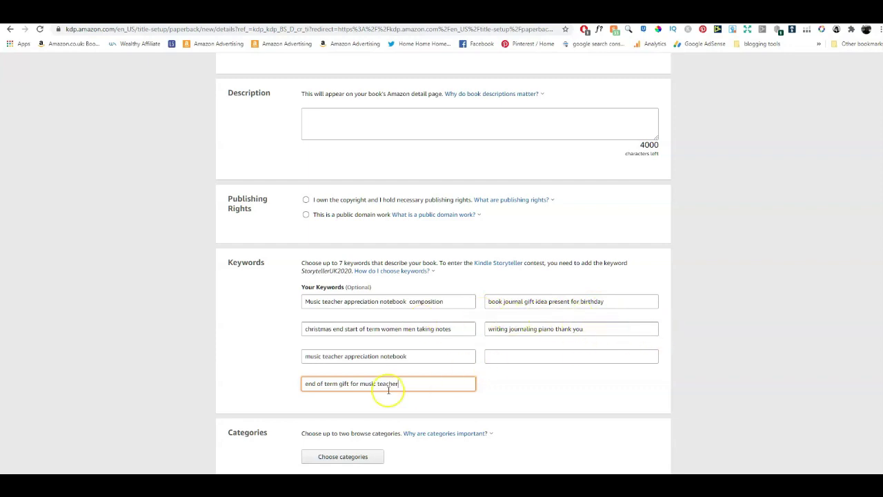
left_click(494, 380)
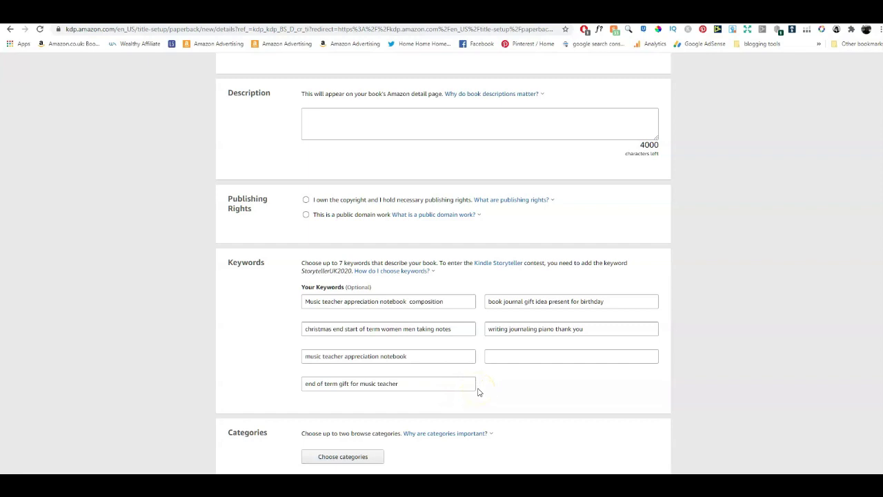
Clear the phrase from the seventh keyword field.
left_click(390, 384)
key("ctrl+a")
key("BackSpace")
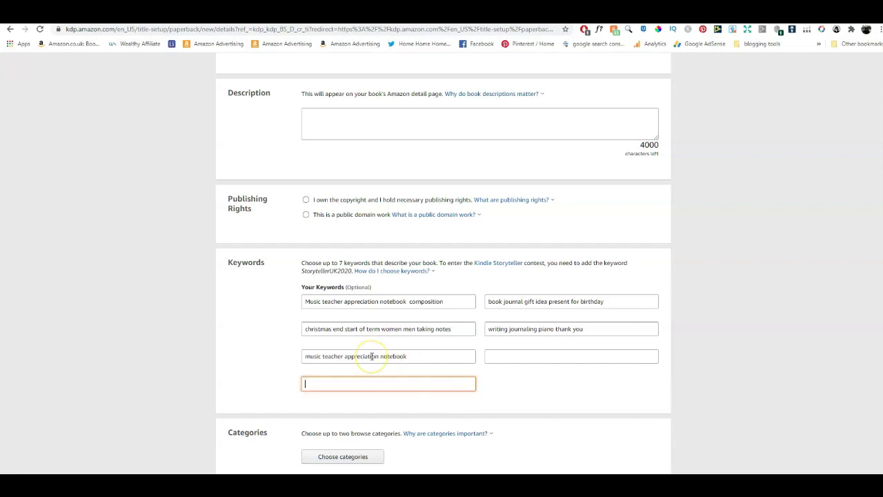
type("cool")
type(" beatu")
type("f")
key("BackSpace")
key("BackSpace")
key("BackSpace")
type("utiful")
key("BackSpace")
key("BackSpace")
key("BackSpace")
key("BackSpace")
key("BackSpace")
key("BackSpace")
key("BackSpace")
key("BackSpace")
key("BackSpace")
key("BackSpace")
key("BackSpace")
key("BackSpace")
key("BackSpace")
key("BackSpace")
key("BackSpace")
Fill the seventh keyword field with "fun funny gag humorous sweary curse words rude".
type("fun funny gag")
left_click(468, 291)
type("humorous")
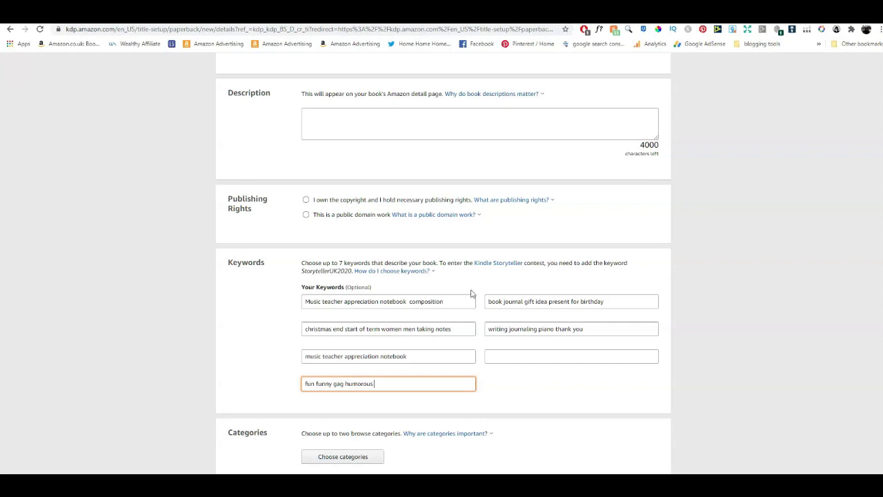
type("sweary curse words")
type("rude")
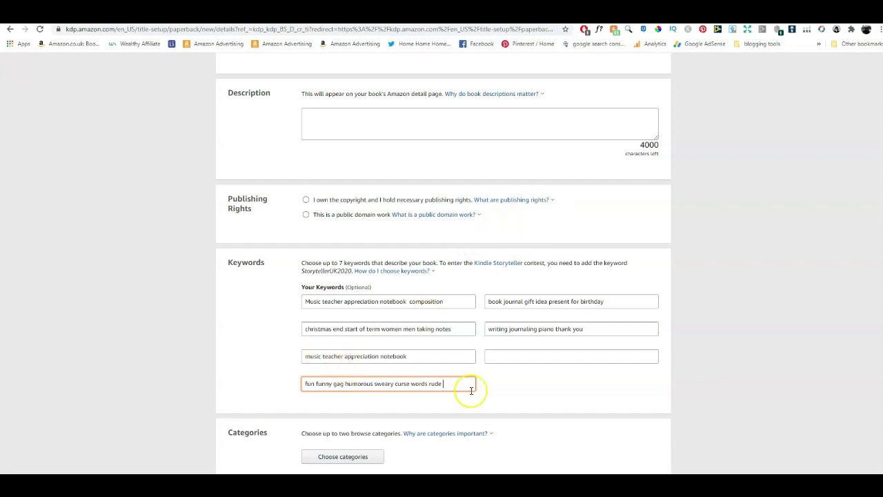
Clear all the filled keyword fields so that a new keyword set can be entered.
left_click_drag(453, 382, 263, 380)
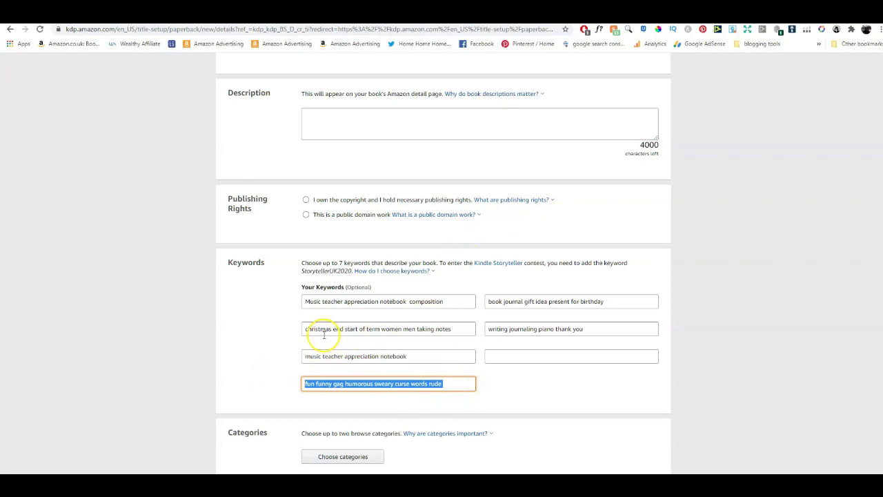
key("BackSpace")
left_click_drag(405, 356, 293, 355)
key("BackSpace")
left_click_drag(467, 329, 285, 319)
key("BackSpace")
left_click_drag(474, 298, 274, 297)
key("BackSpace")
left_click_drag(624, 300, 451, 294)
key("BackSpace")
left_click_drag(587, 331, 407, 331)
key("BackSpace")
Enter "Hair salon appointment book" in the first keyword field and "log book gift present idea for hairdresser barber" in the second.
left_click(322, 302)
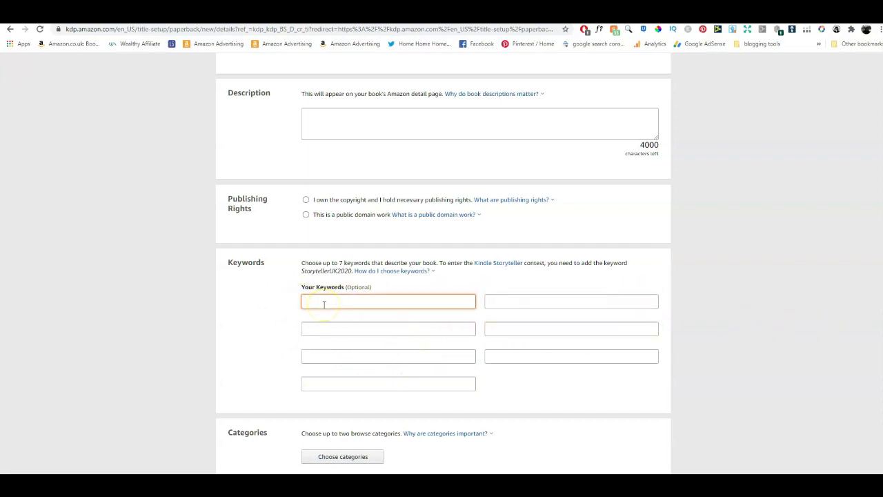
type("Hair salon")
type("appointment book")
key("Tab")
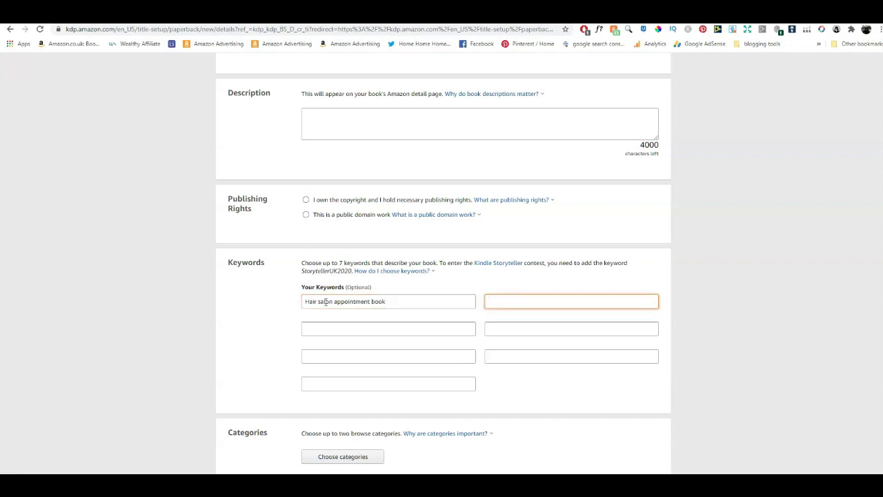
type("log book gift presen")
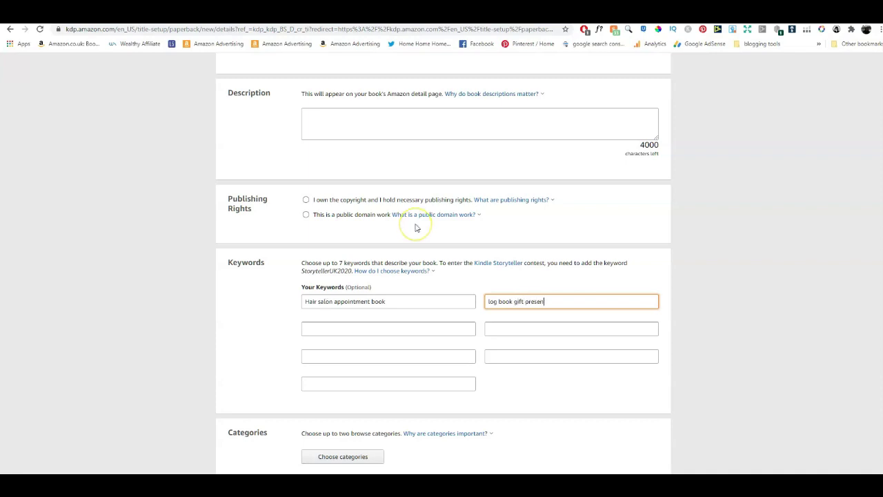
type("t idea for hairdresser barber")
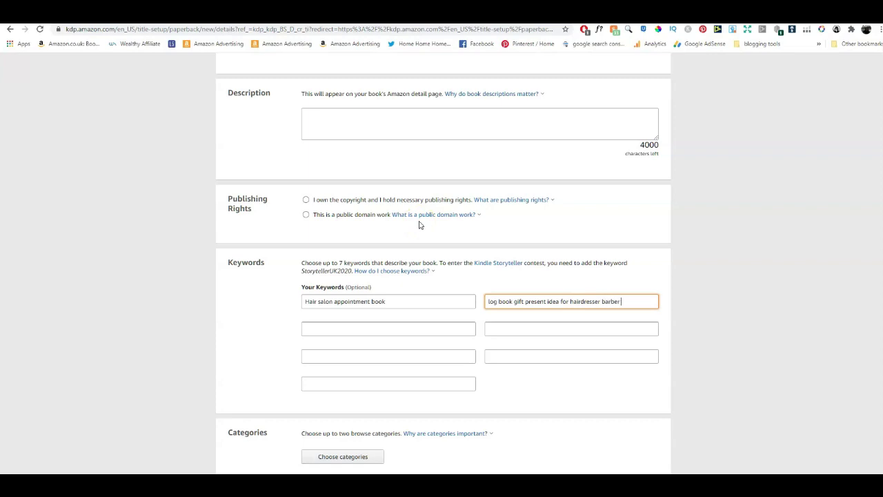
Fill the third keyword field with "small business self-employed hair stylists mobile".
key("Tab")
type("small buasine")
key("BackSpace")
key("BackSpace")
key("BackSpace")
key("BackSpace")
key("BackSpace")
type("siness")
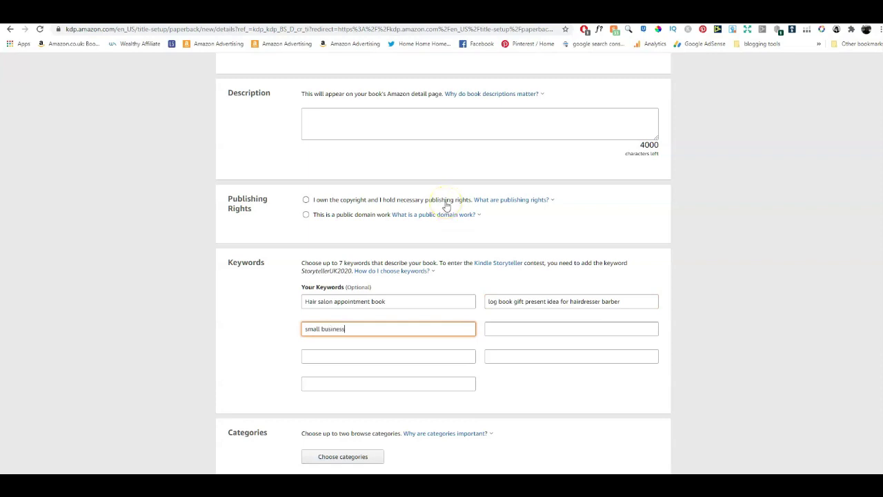
type(" self-employed hair stylists")
left_click(451, 199)
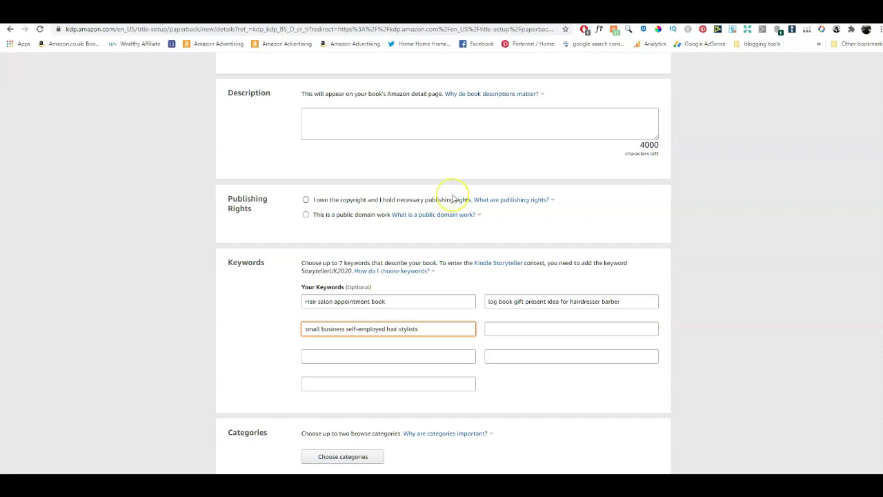
type("mobilwe")
key("BackSpace")
type("e")
Fill the fourth keyword field with "two assistants columns 2021 monthly weekly daily".
key("Tab")
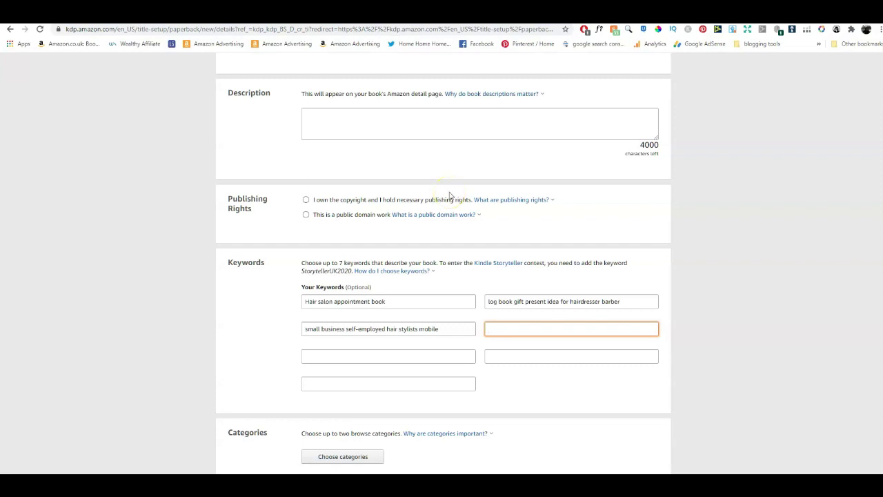
type("tw")
type("assistants columns")
type("2021 month")
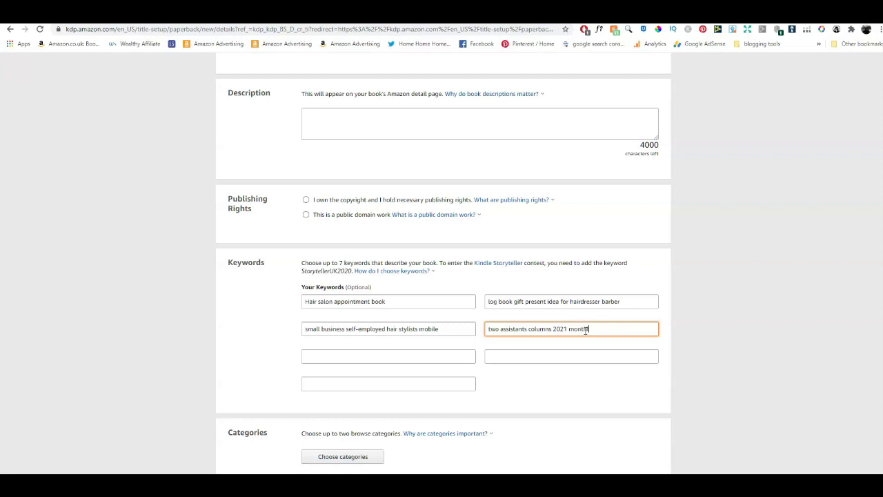
type("ly weekly daily")
type(" p")
key("BackSpace")
key("BackSpace")
Fill the fifth keyword field with "planner organizer schedule red cover".
key("Tab")
type("planner")
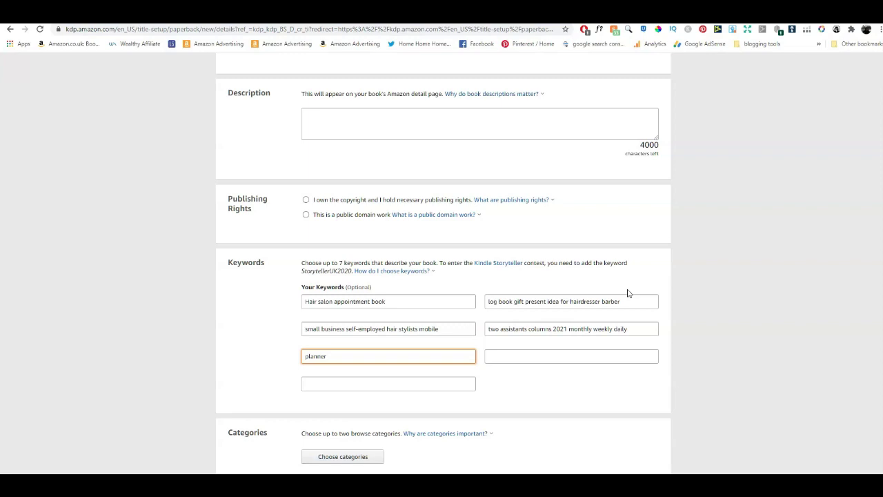
type(" organizer schedule")
type("red cover")
key("Tab")
type("notebook")
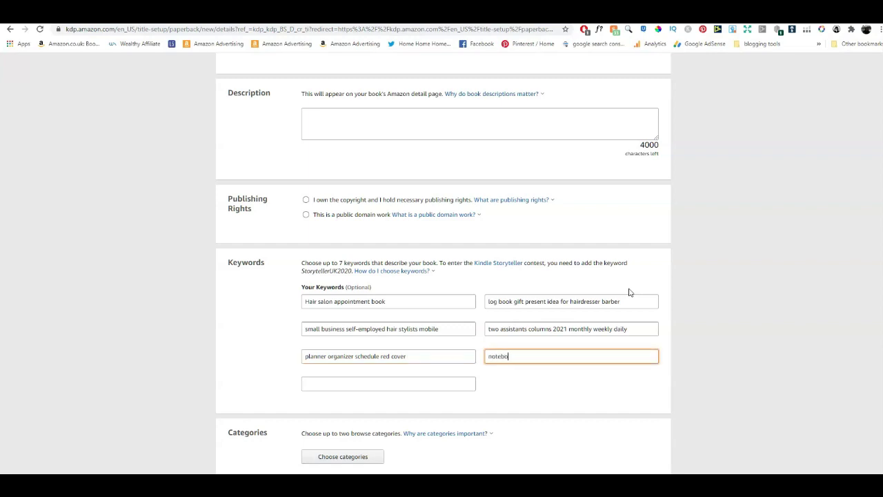
key("ctrl+a")
key("BackSpace")
type("beautiful")
key("BackSpace")
key("BackSpace")
key("BackSpace")
key("BackSpace")
key("BackSpace")
key("BackSpace")
key("BackSpace")
key("BackSpace")
type("amazing")
key("BackSpace")
key("BackSpace")
type("ng")
key("BackSpace")
key("BackSpace")
key("BackSpace")
key("BackSpace")
key("BackSpace")
key("BackSpace")
key("BackSpace")
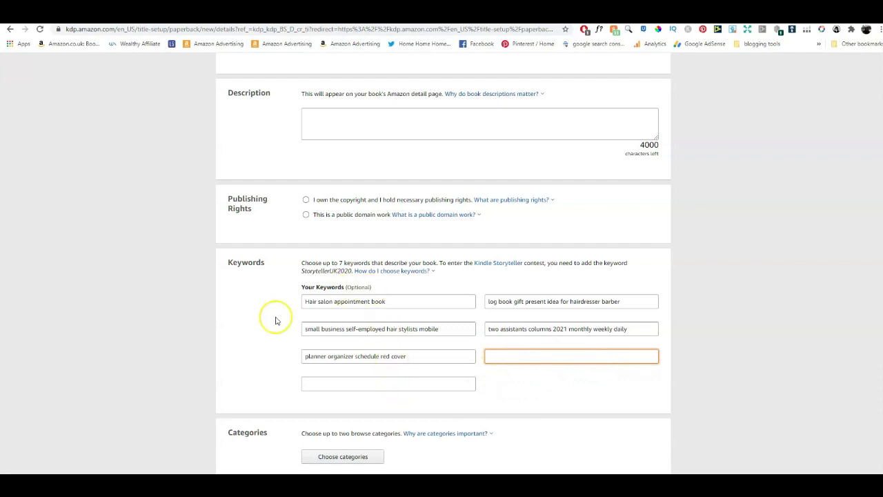
left_click(393, 270)
left_click(572, 423)
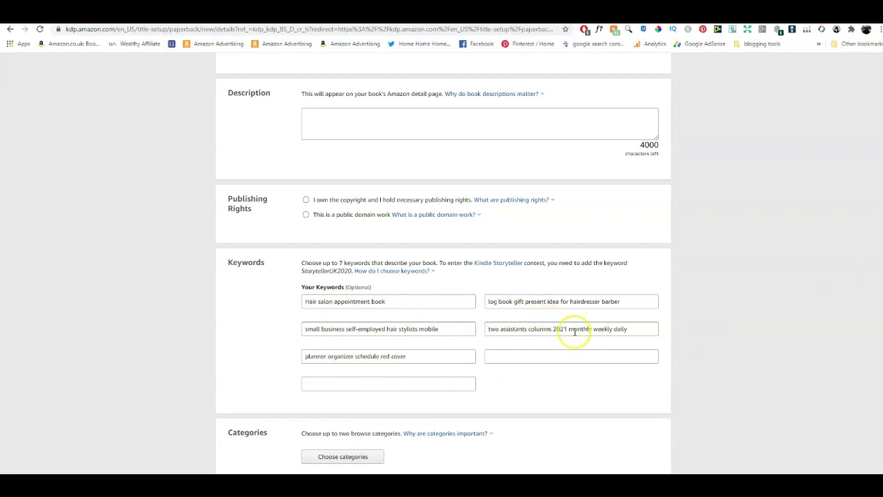
Remove the repeated word "hair" from the third keyword field so it reads "small business self-employed stylists mobile".
left_click(399, 329)
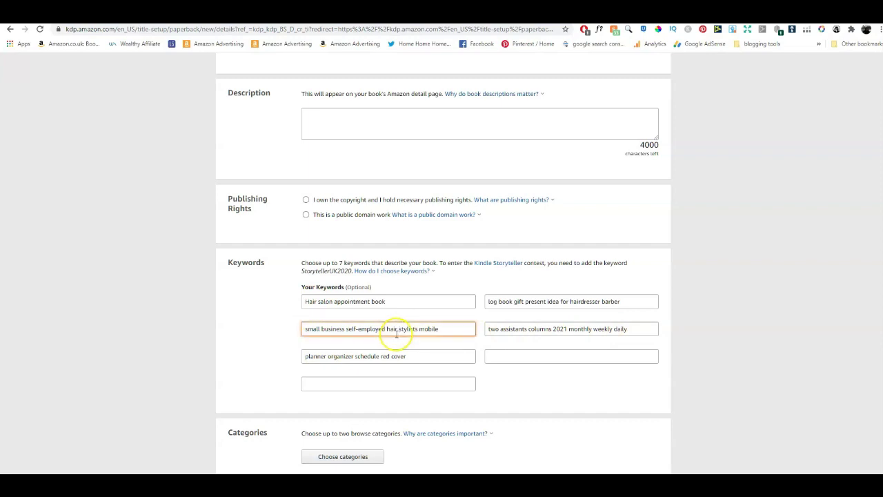
key("BackSpace")
key("BackSpace")
key("BackSpace")
key("BackSpace")
key("BackSpace")
left_click(442, 356)
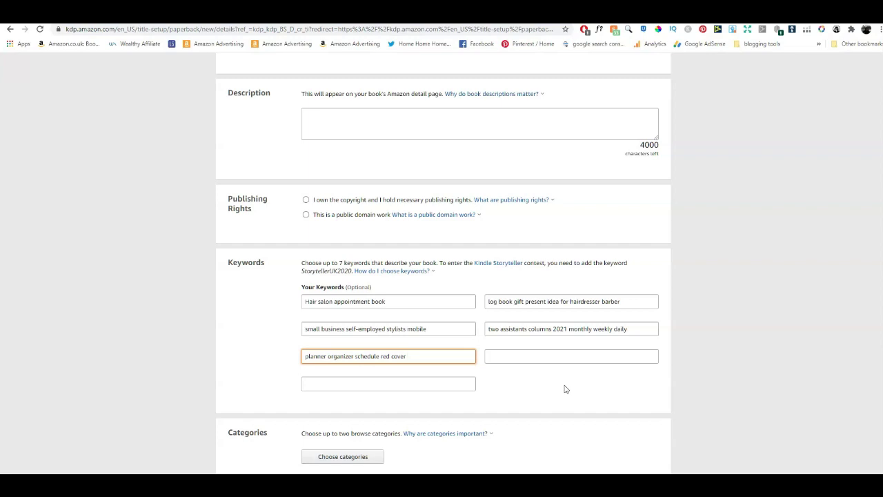
left_click(544, 413)
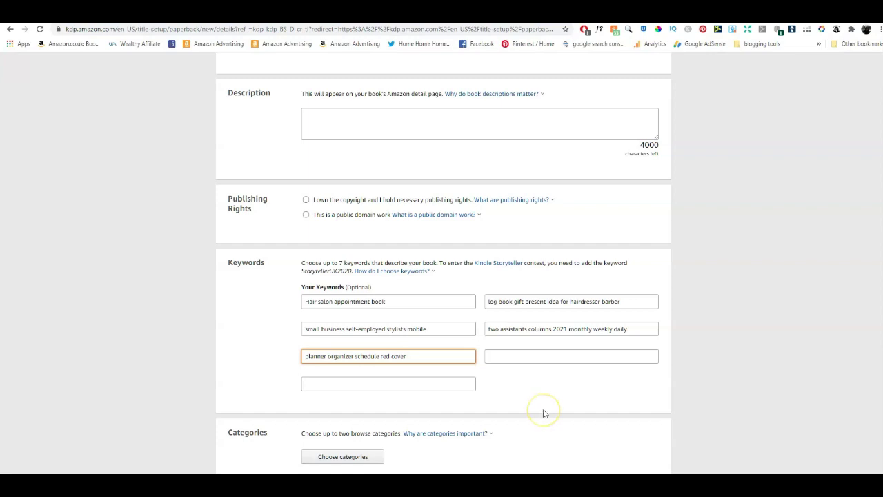